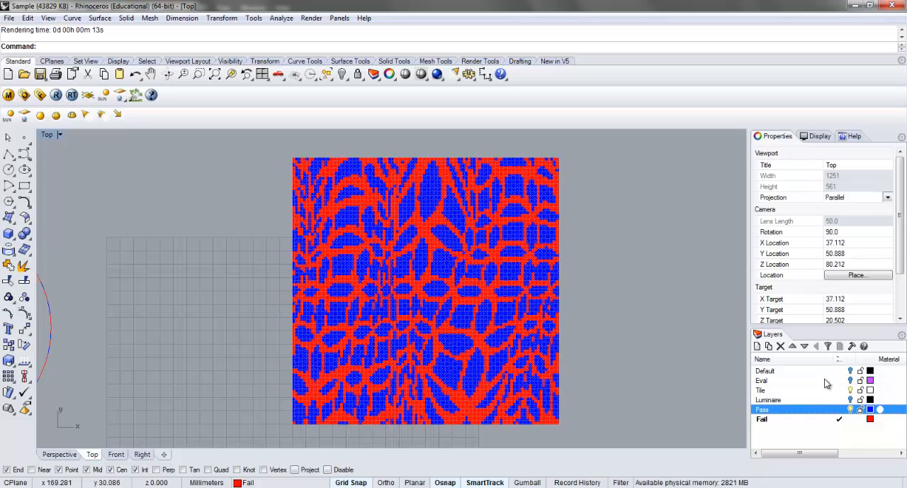
Measure the cumulative area of all the Fail meshes with the Pass layer hidden, and show Pass again
left_click(851, 409)
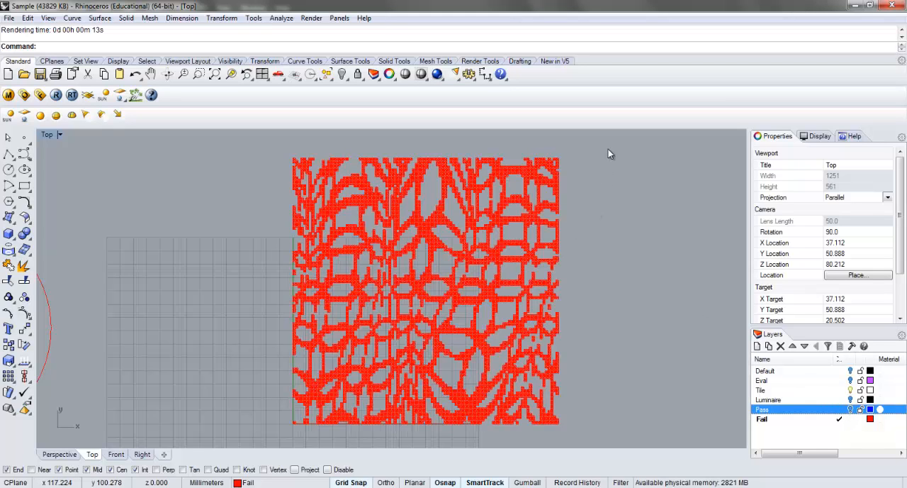
left_click_drag(608, 148, 327, 317)
left_click_drag(239, 418, 237, 424)
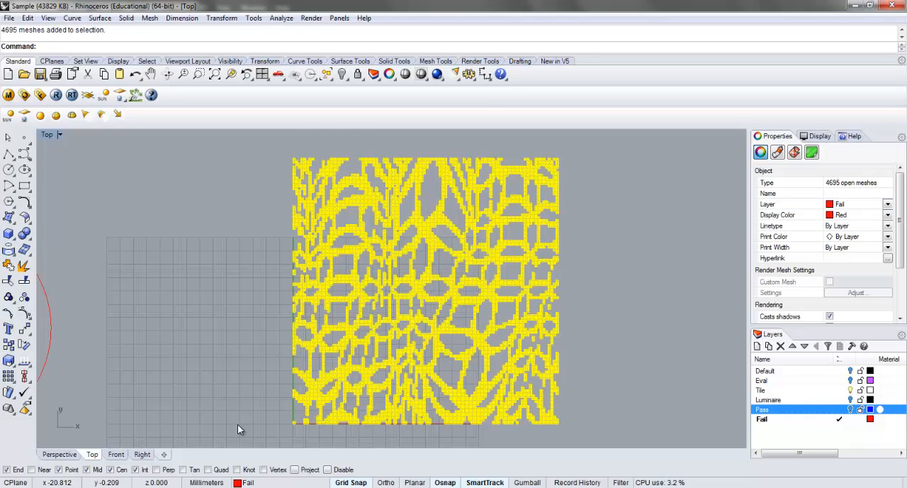
type("area")
key("Return")
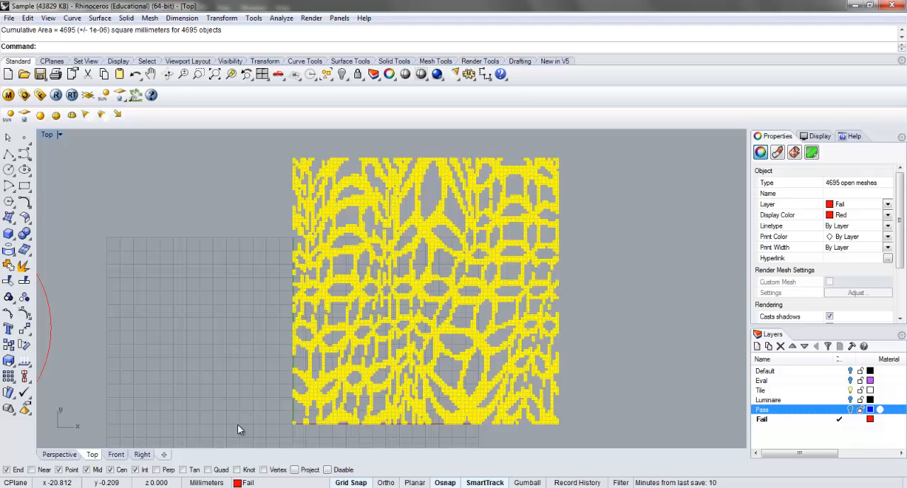
left_click(222, 347)
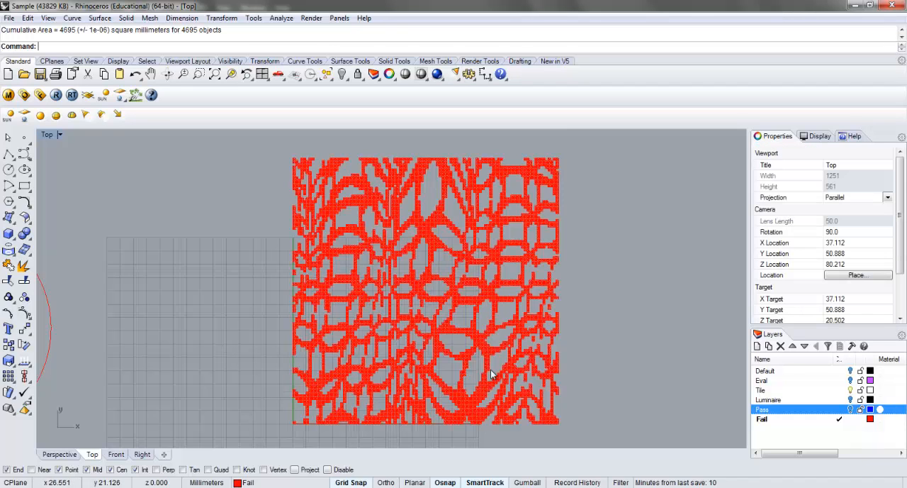
left_click(850, 409)
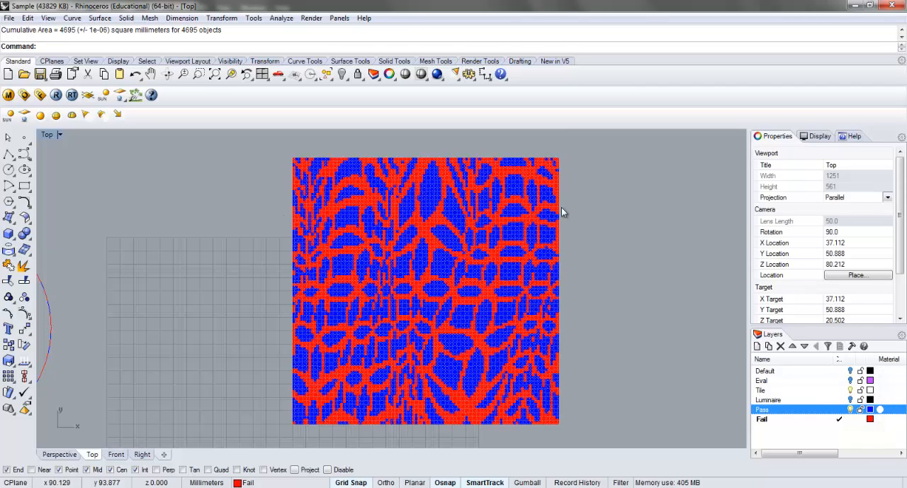
Inspect the properties of one Pass mesh, and check the material assigned to all Fail meshes with the Pass layer hidden
left_click(426, 187)
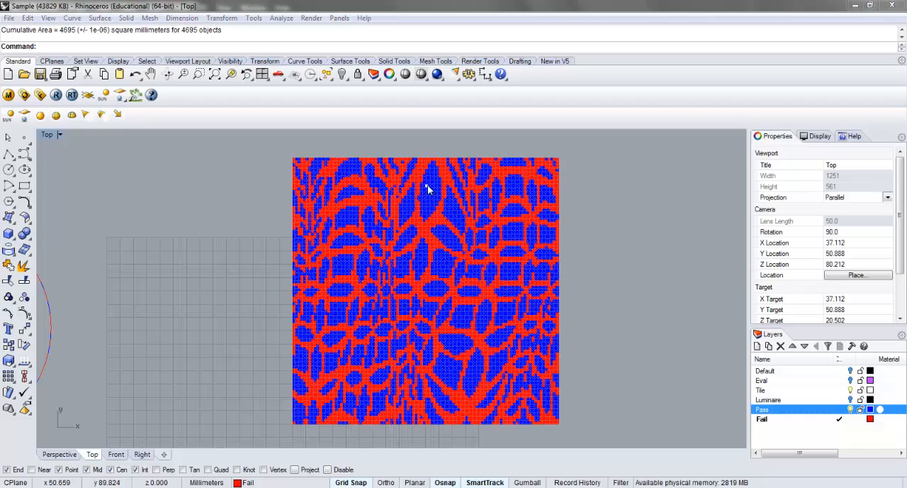
left_click(469, 223)
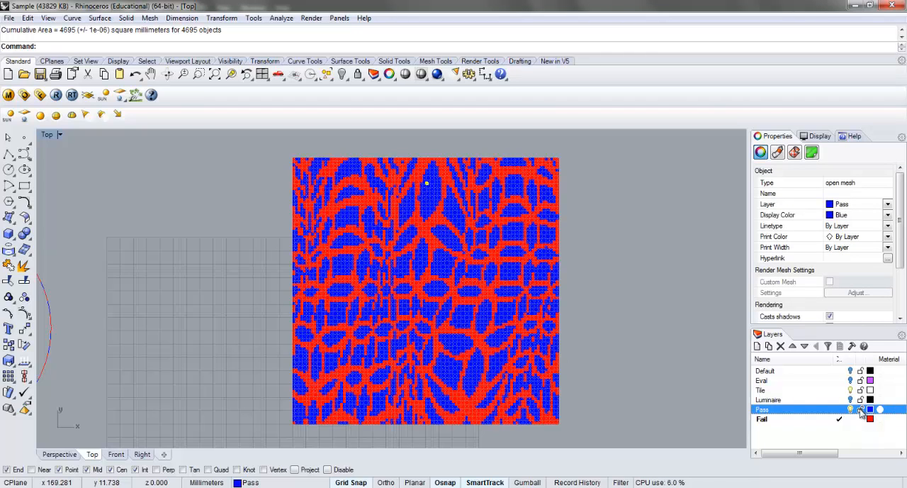
left_click(676, 326)
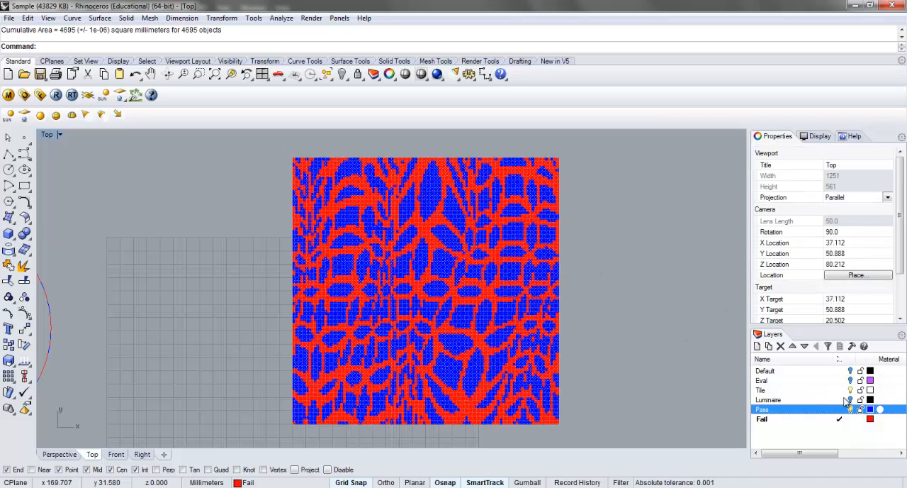
left_click(851, 410)
left_click_drag(621, 146, 312, 368)
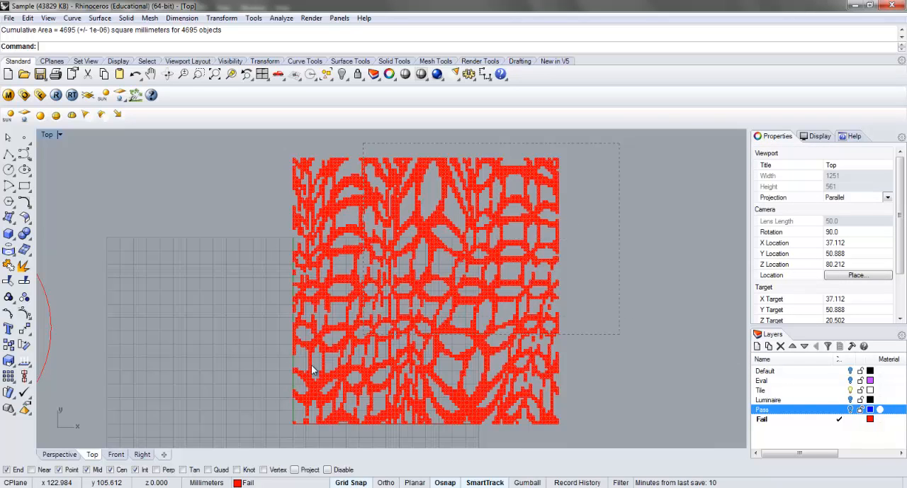
left_click_drag(242, 428, 243, 428)
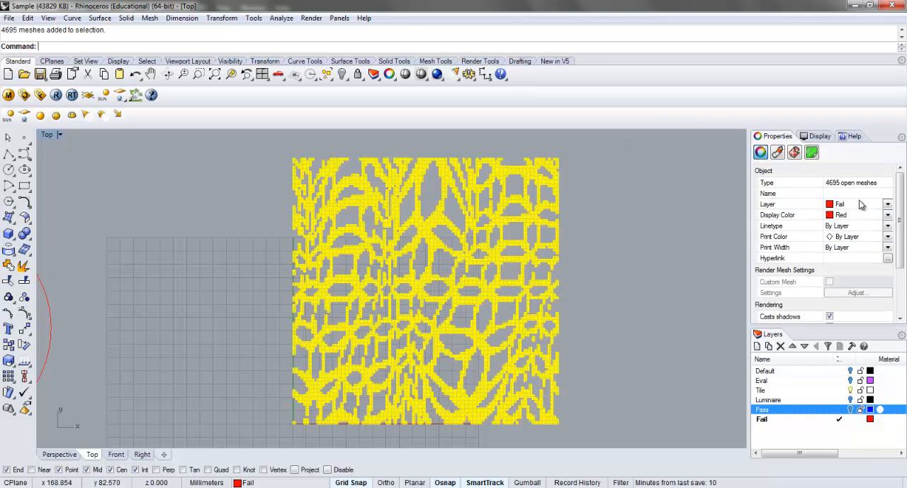
left_click(778, 150)
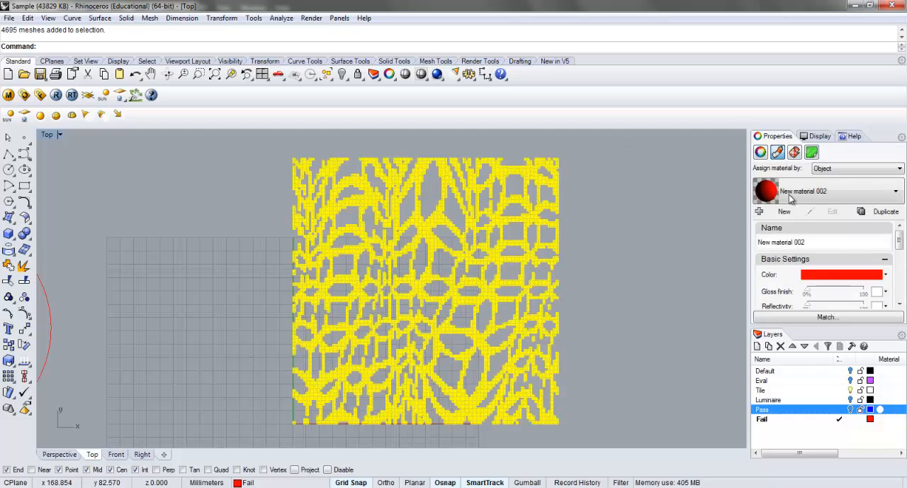
Make Pass the current layer and check its meshes' material assignment with the Fail layer temporarily hidden
left_click(839, 410)
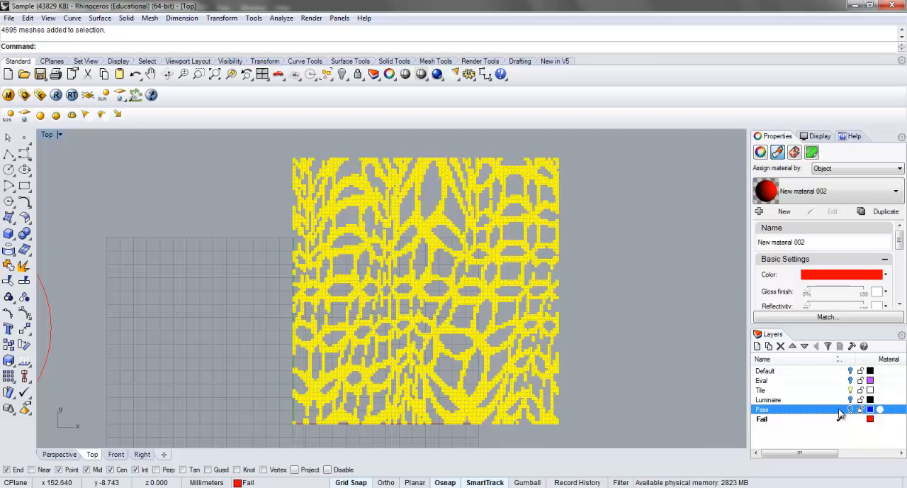
left_click(850, 420)
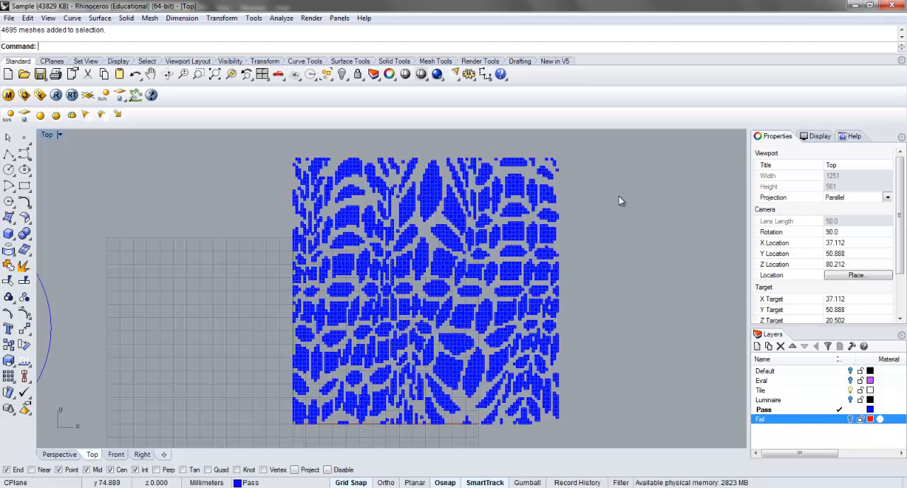
left_click_drag(618, 195, 493, 289)
left_click(631, 257)
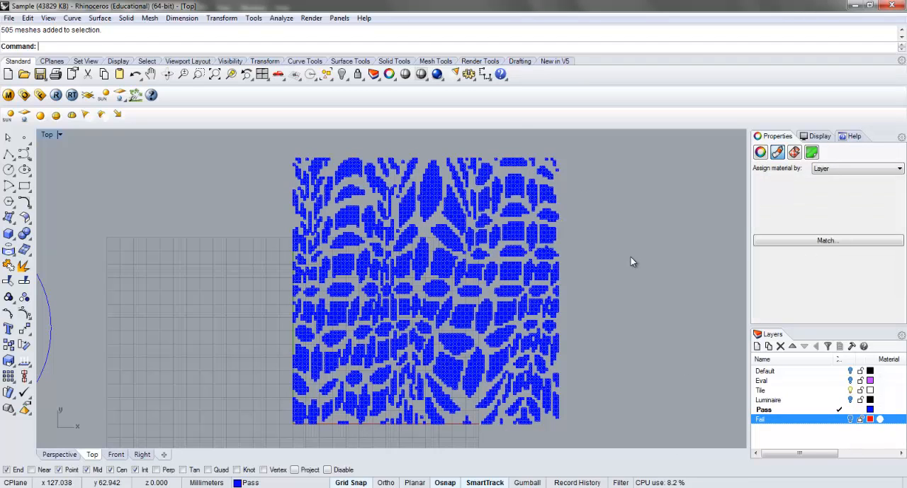
left_click(850, 420)
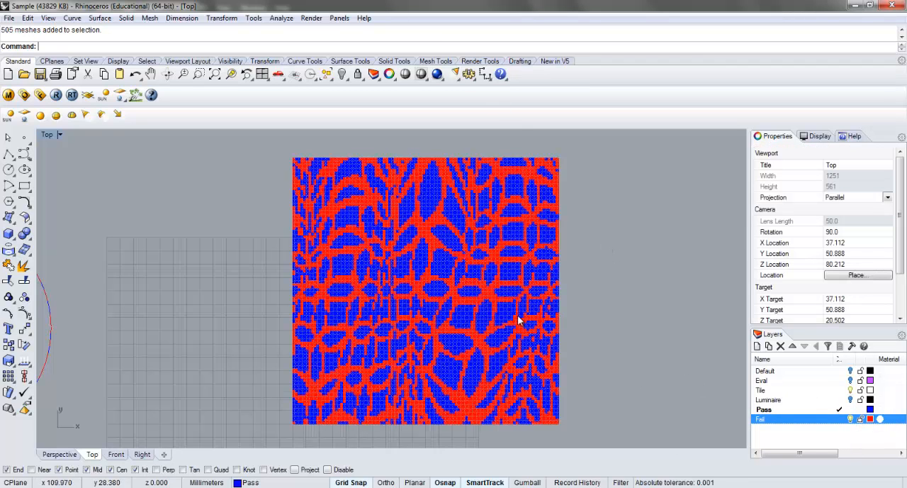
Set the render resolution to 1600 x 1200 in the document's render properties
scroll(507, 316, "up", 1)
scroll(507, 316, "down", 1)
left_click(311, 18)
left_click(347, 333)
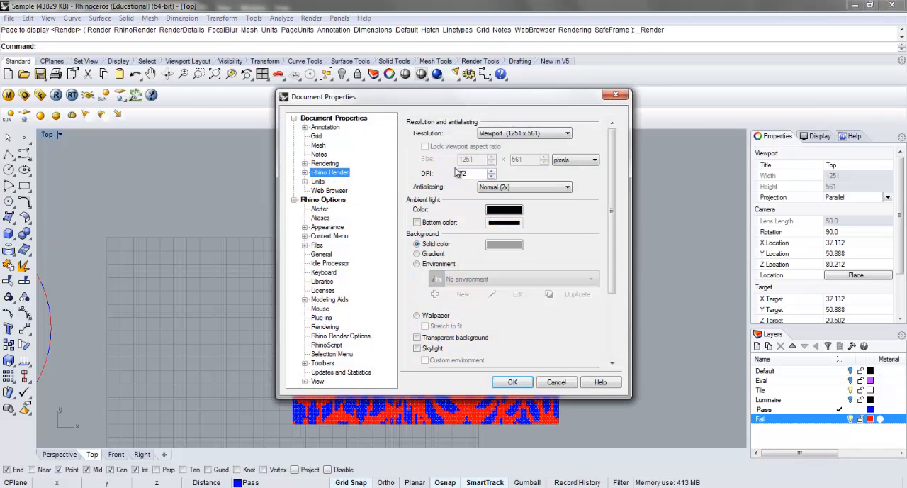
left_click(542, 134)
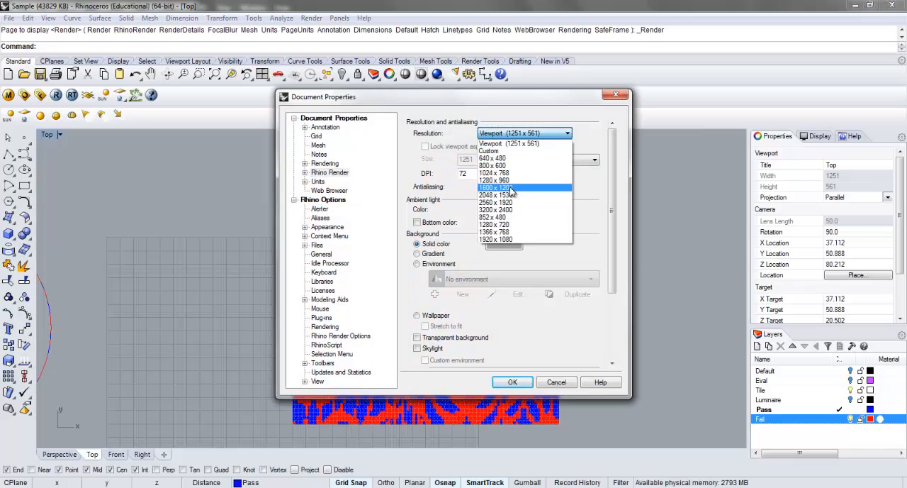
left_click(510, 185)
left_click(516, 381)
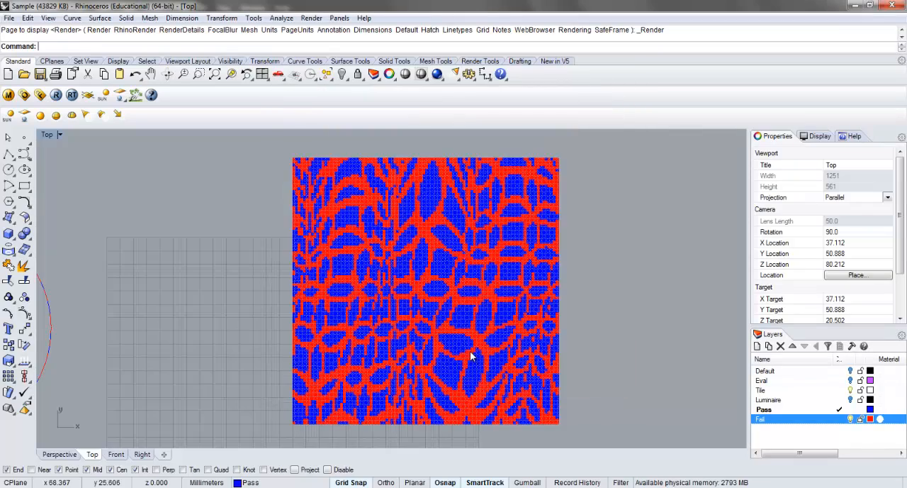
Render an enlarged Top view of the red and blue mesh pattern and close the render window without saving
scroll(462, 345, "up", 4)
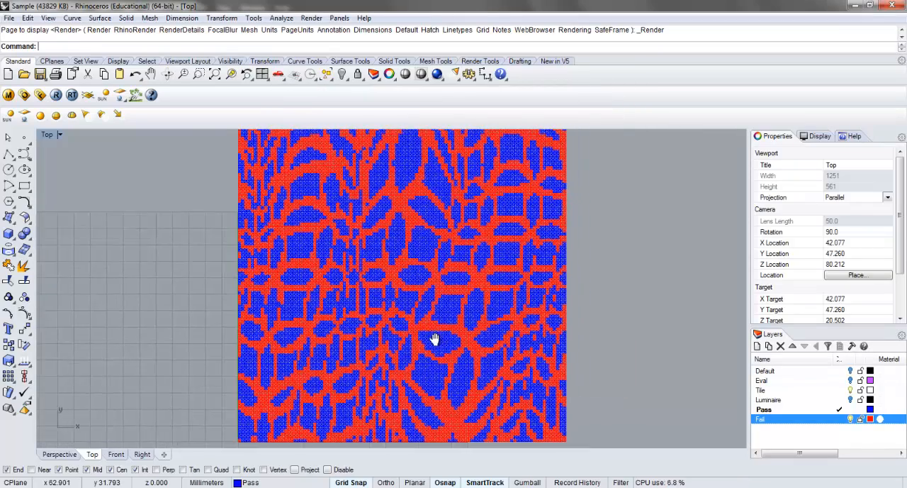
right_click_drag(431, 340, 437, 344)
left_click(437, 74)
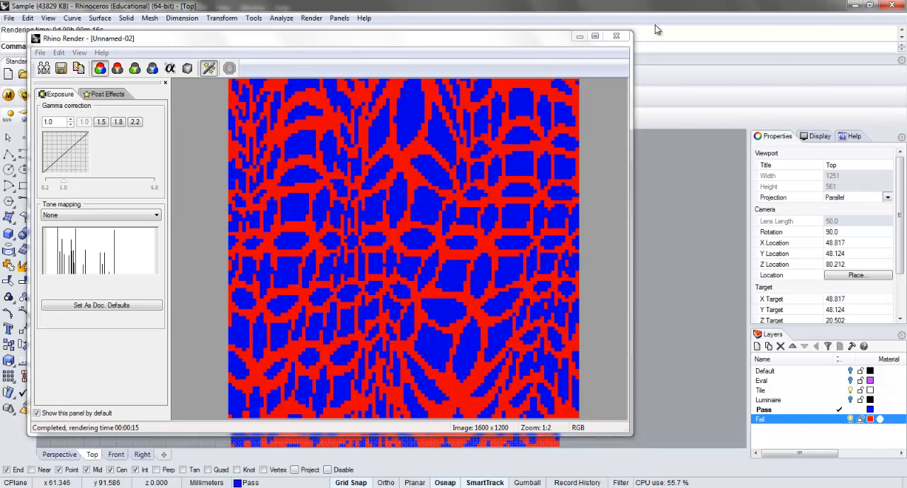
left_click(615, 36)
Enable a transparent background and set antialiasing to High (10x) in the render properties
scroll(467, 274, "down", 2)
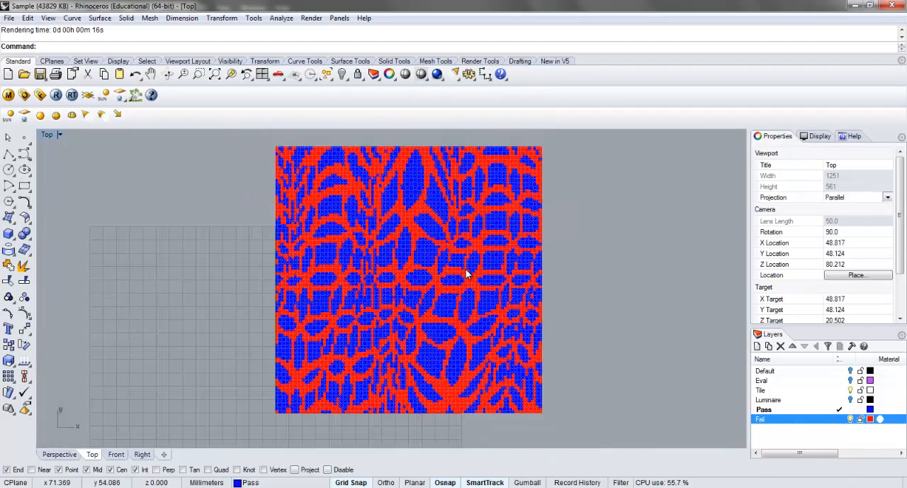
left_click(311, 18)
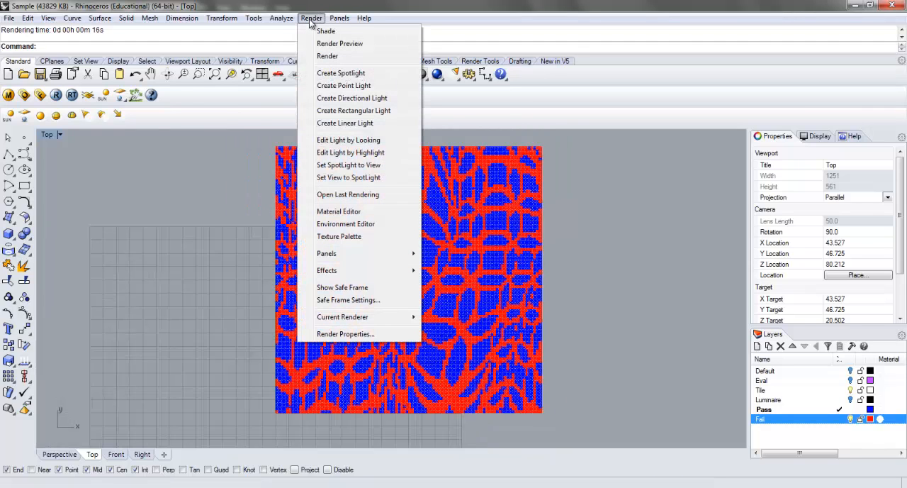
left_click(368, 332)
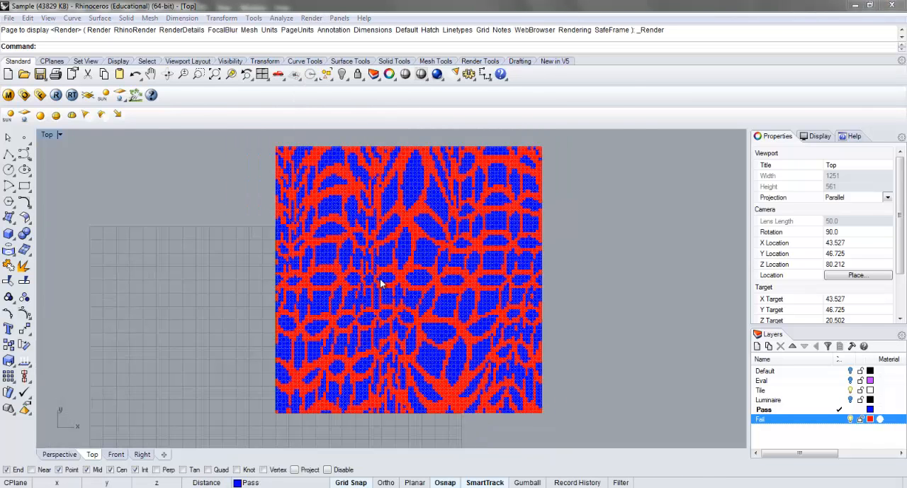
left_click(416, 338)
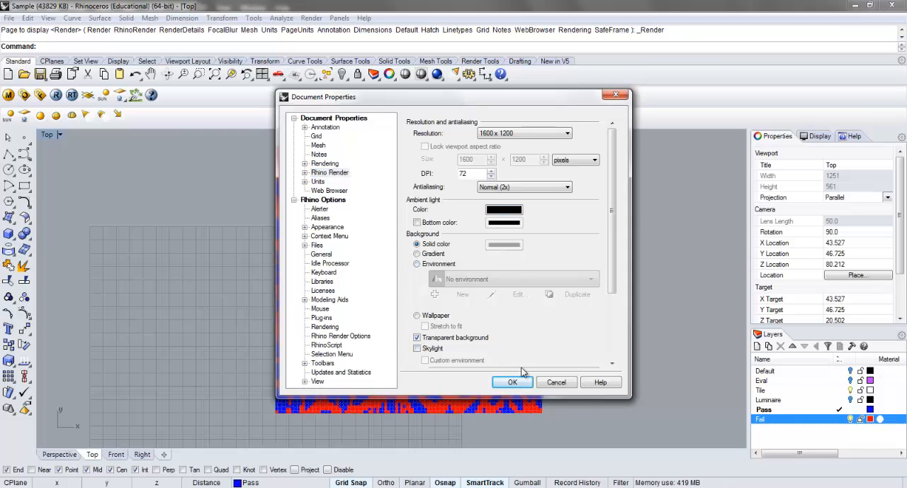
left_click(518, 190)
left_click(516, 220)
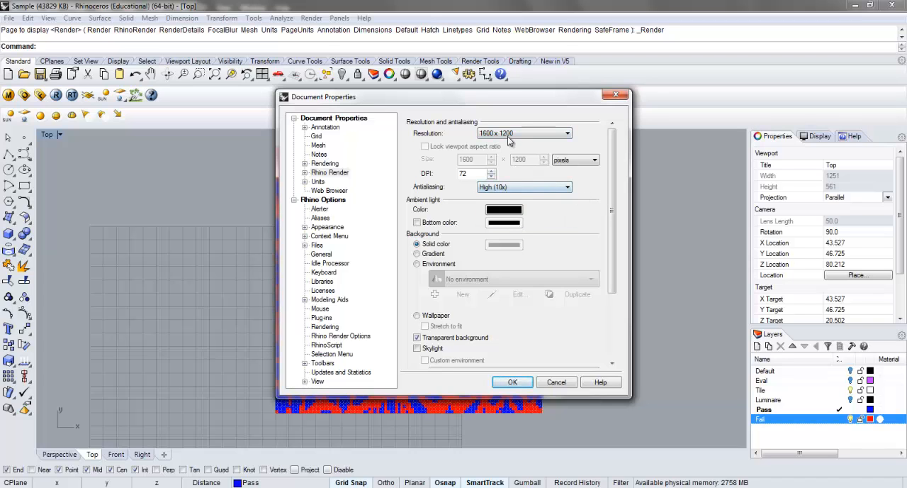
left_click(511, 384)
Render the Top view and save the image as a JPEG named Analysis in the Rhino folder
left_click(436, 74)
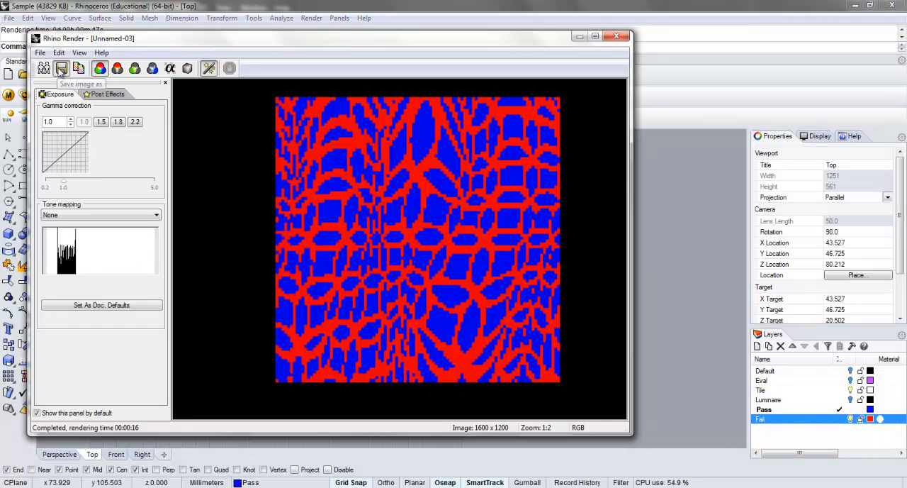
left_click(77, 69)
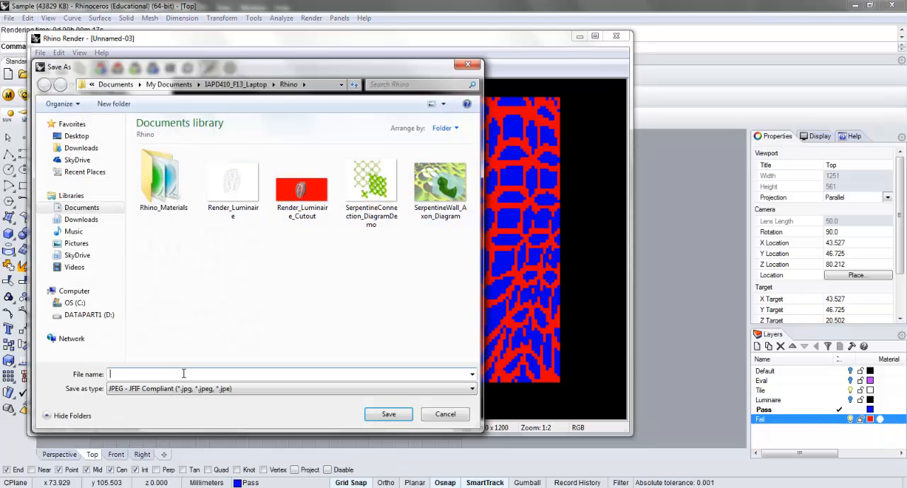
type("Analysis")
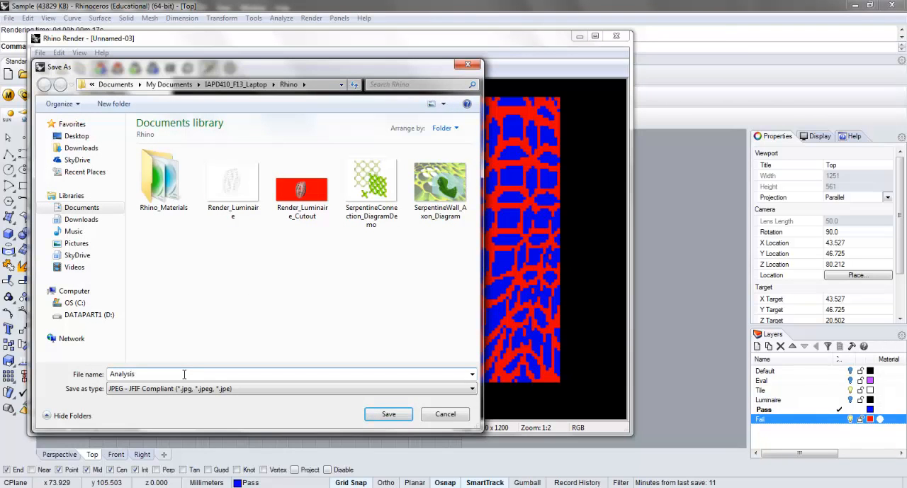
key("Return")
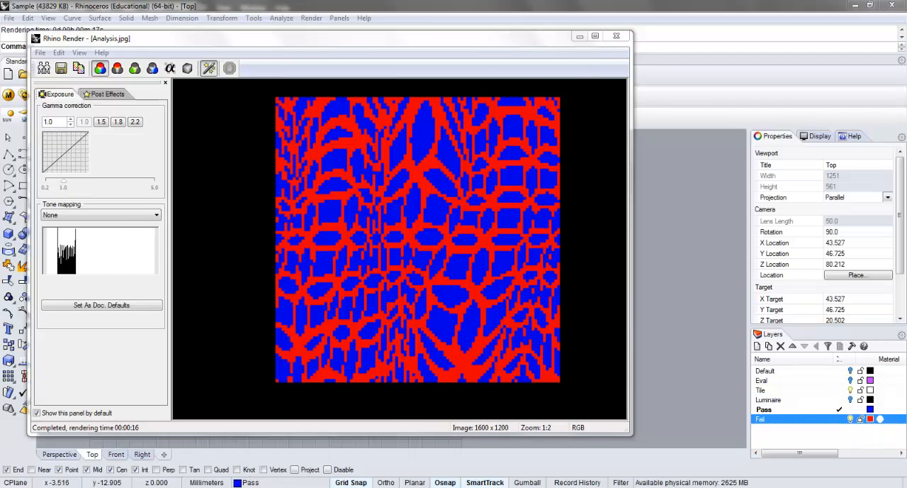
Switch to Photoshop and close the Untitled-1 document without saving its changes
left_click(227, 486)
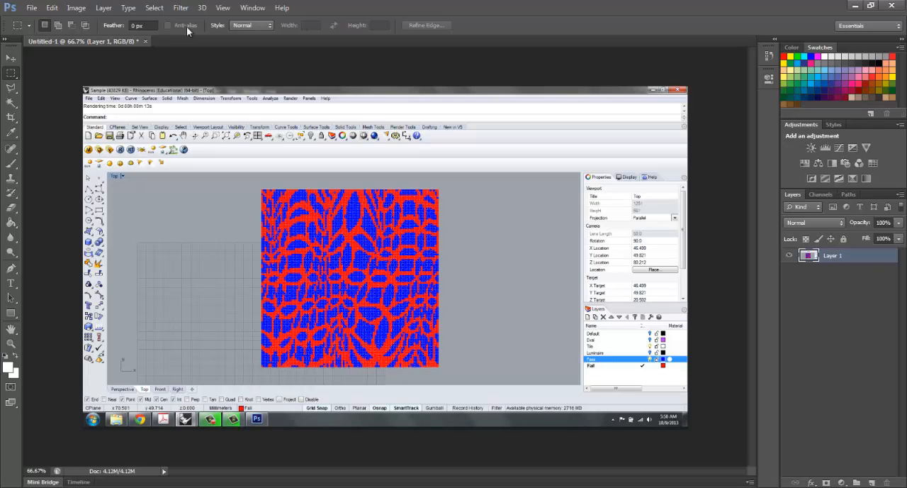
left_click(144, 41)
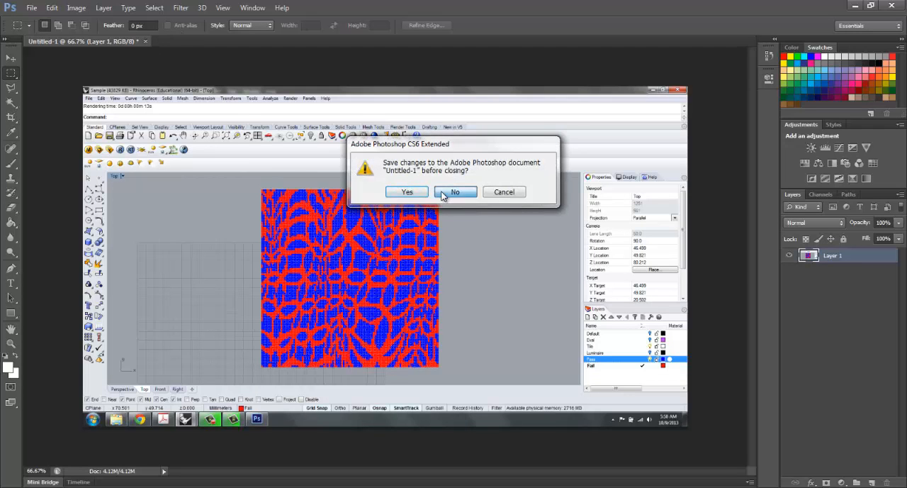
left_click(456, 190)
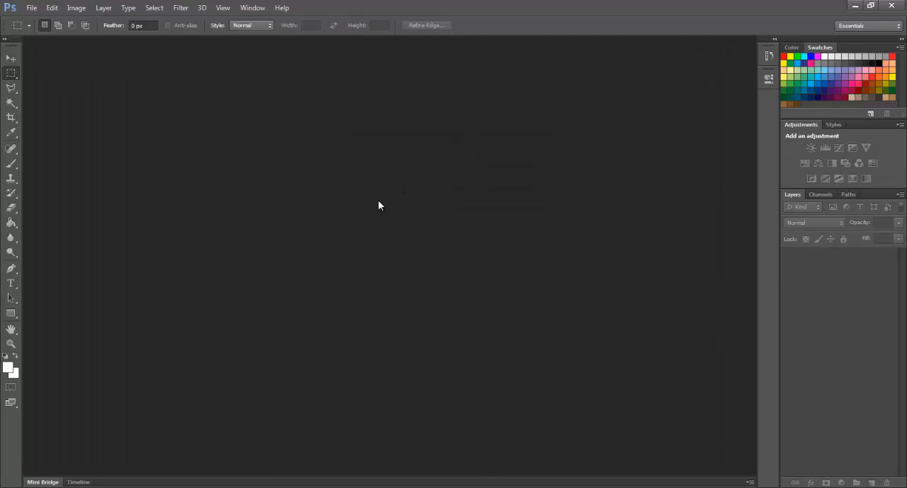
Open the Analysis image from the Rhino folder inside Documents > IAPD410_F13_Laptop
double_click(377, 200)
left_click(329, 131)
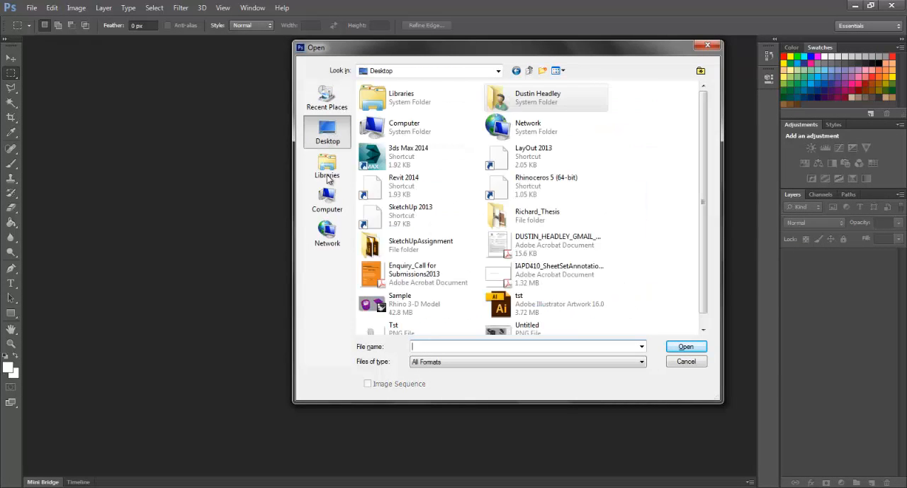
left_click(328, 164)
double_click(419, 106)
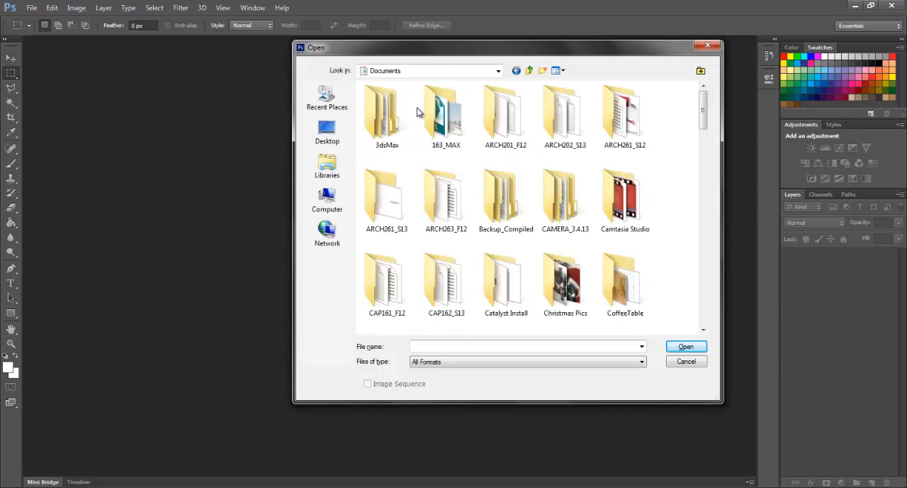
scroll(575, 240, "down", 5)
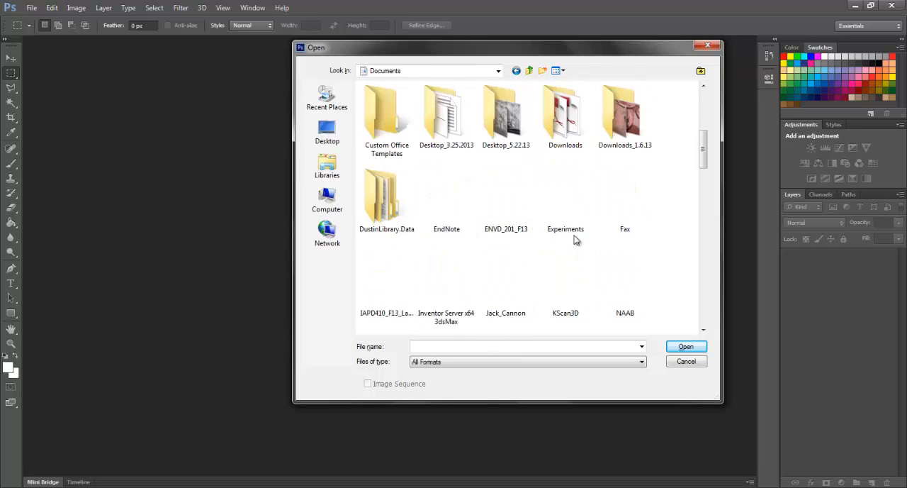
double_click(401, 174)
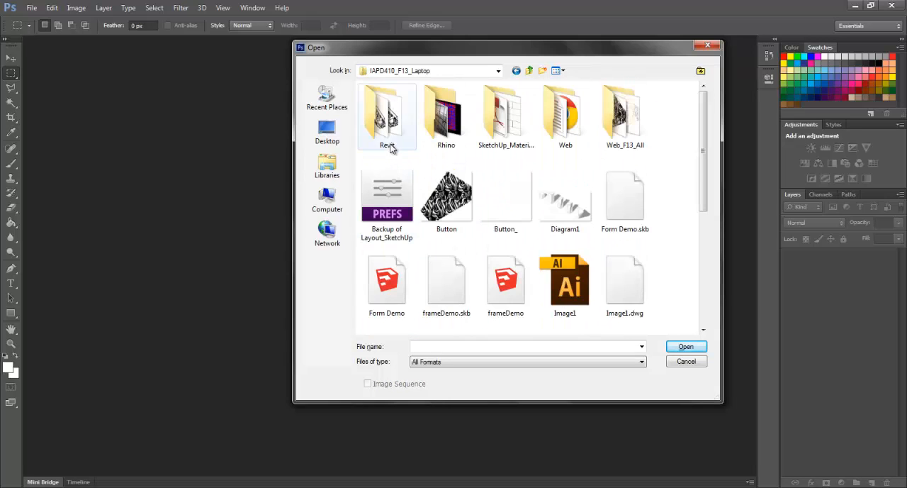
double_click(435, 119)
double_click(447, 117)
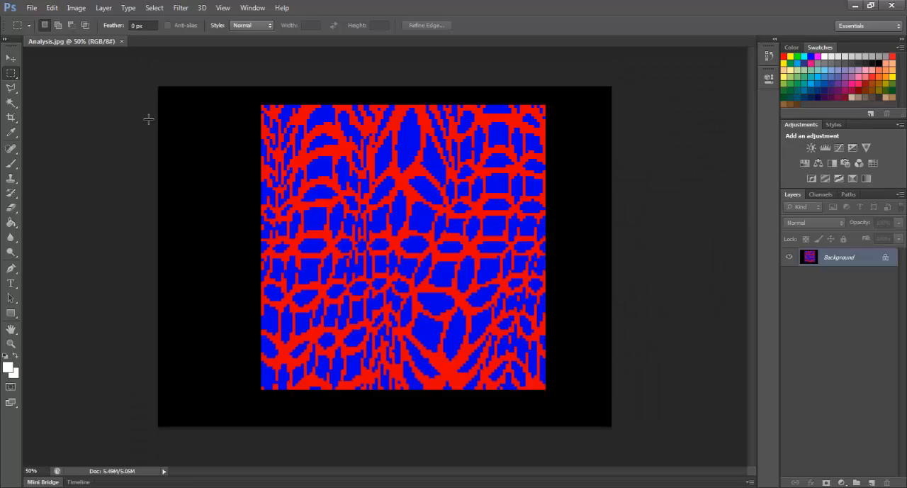
Crop the Analysis image on all four sides, leaving a thin black margin around the red and blue square
left_click(11, 117)
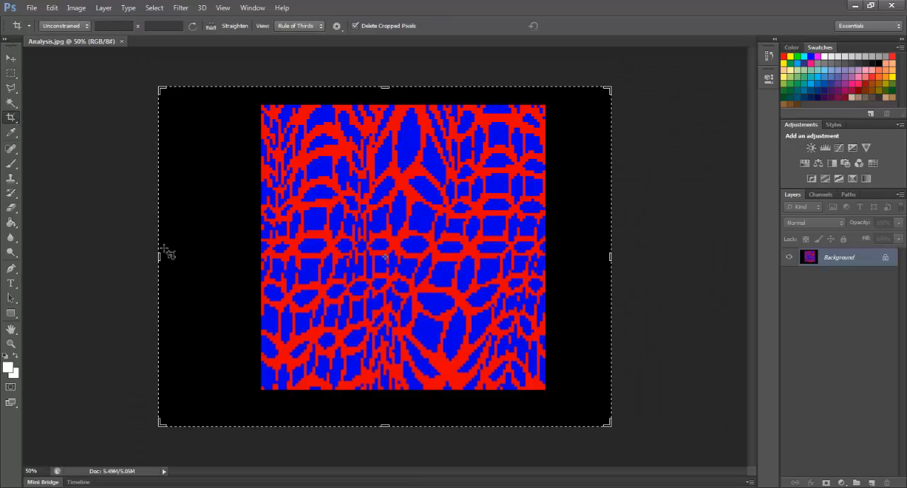
left_click_drag(160, 258, 210, 267)
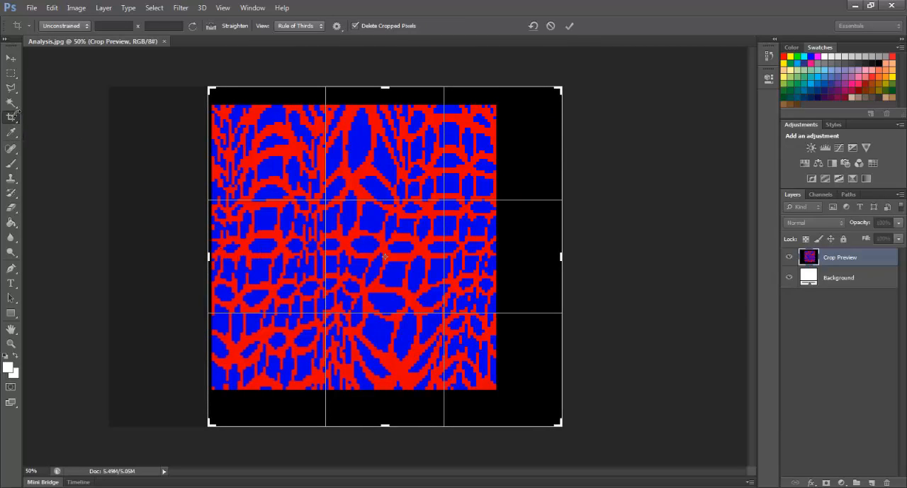
left_click_drag(562, 258, 531, 260)
left_click_drag(387, 90, 386, 94)
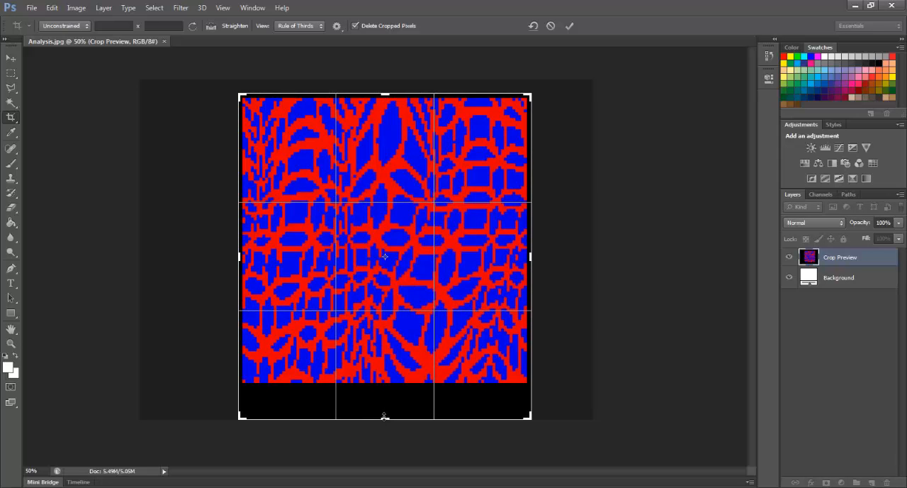
left_click_drag(384, 416, 391, 403)
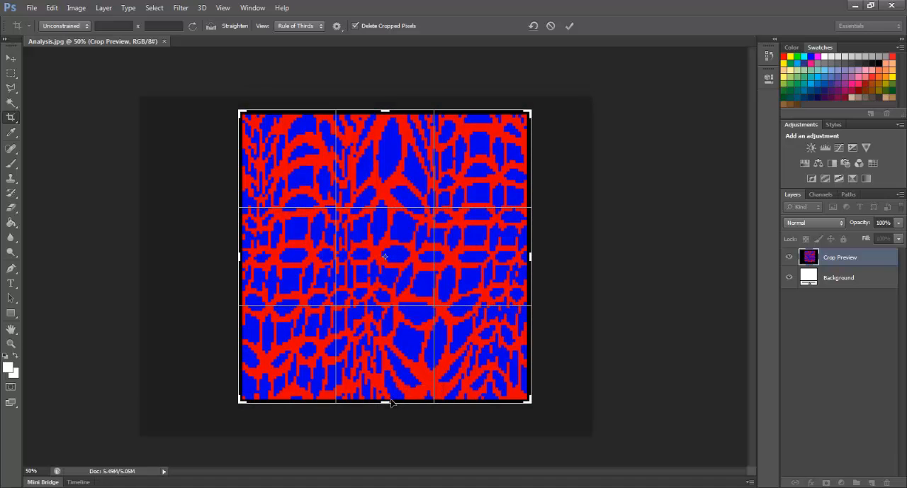
key("Return")
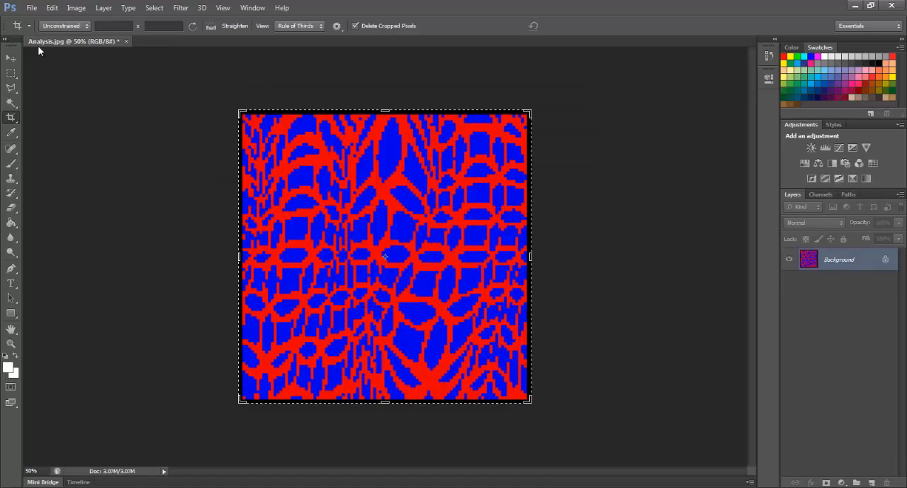
left_click(11, 57)
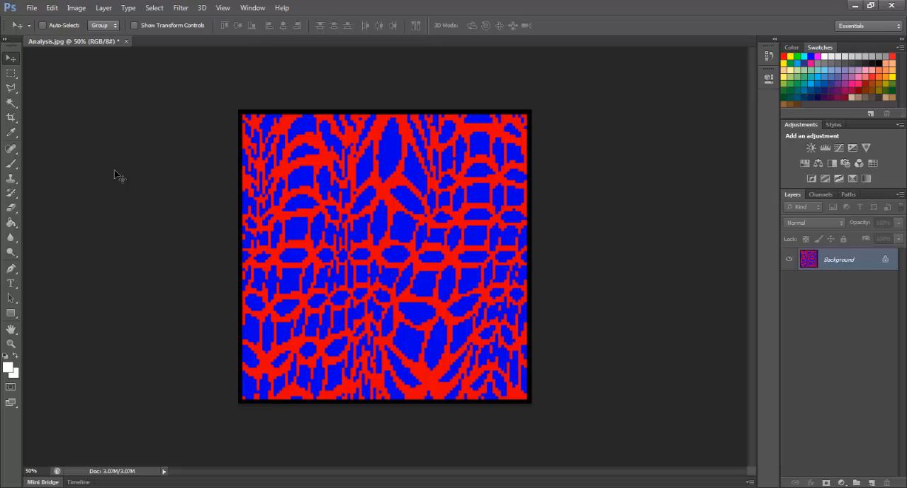
Save the cropped image in the Rhino folder as a PNG named Analysis1, accepting the default PNG options
key("ctrl+shift+s")
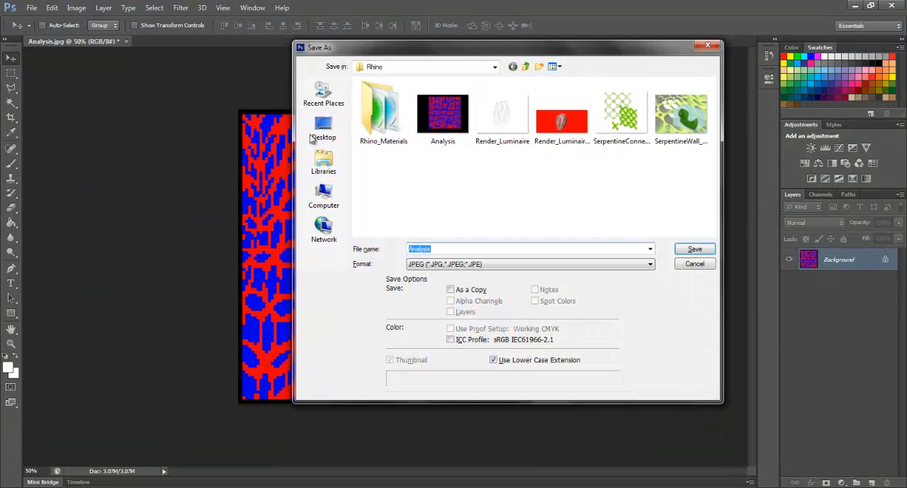
left_click(487, 263)
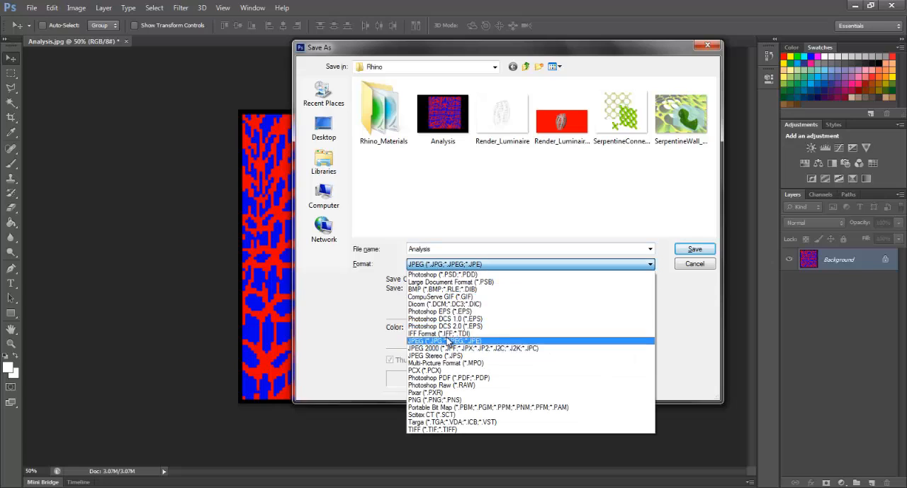
left_click(434, 399)
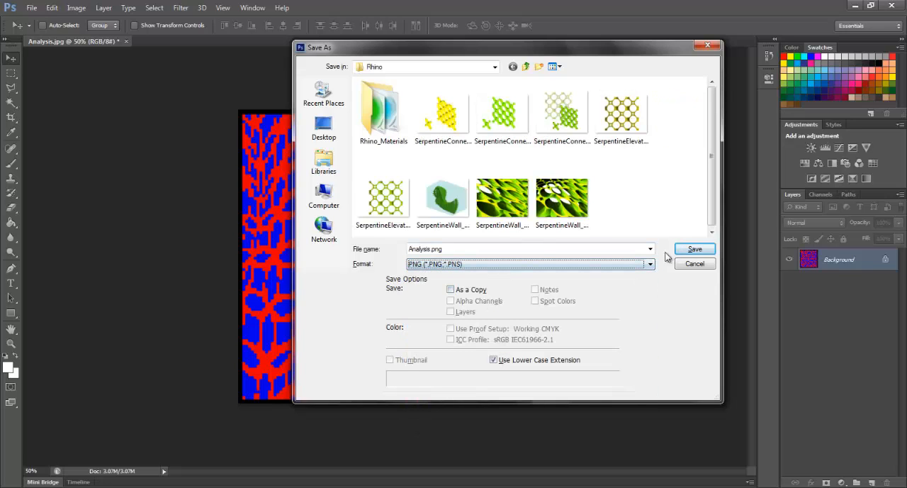
left_click(430, 252)
left_click(432, 248)
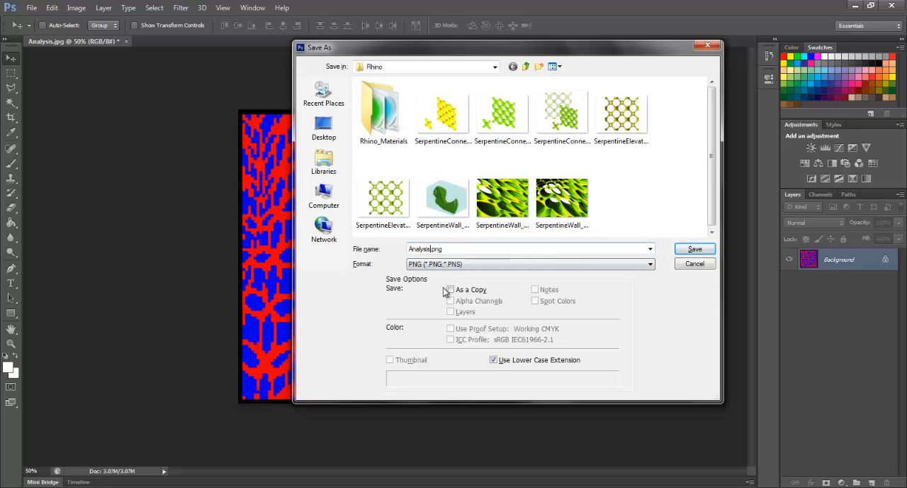
type("1")
left_click(694, 249)
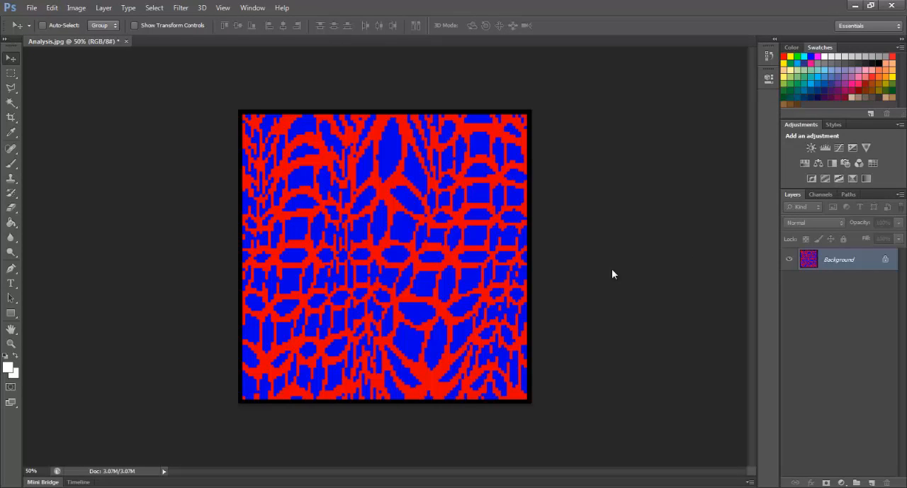
left_click(488, 156)
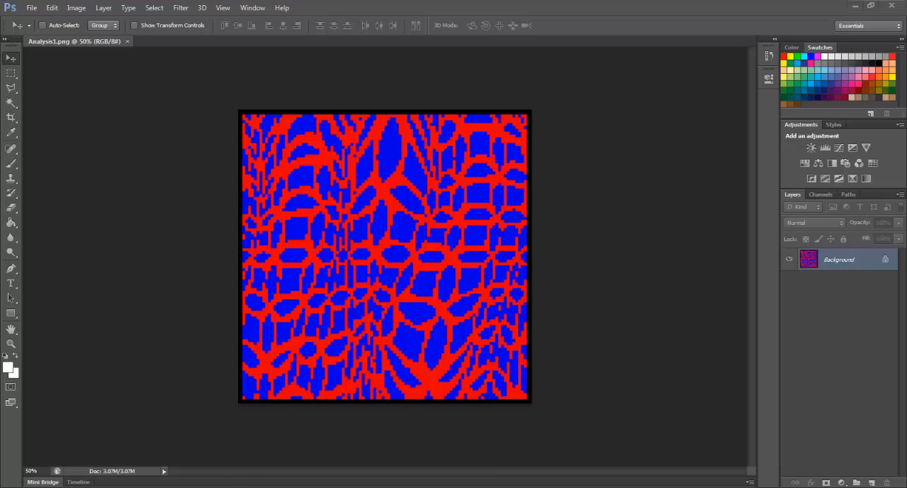
Switch to Rhino and close the finished Analysis.jpg render window
mouse_move(162, 482)
left_click(182, 445)
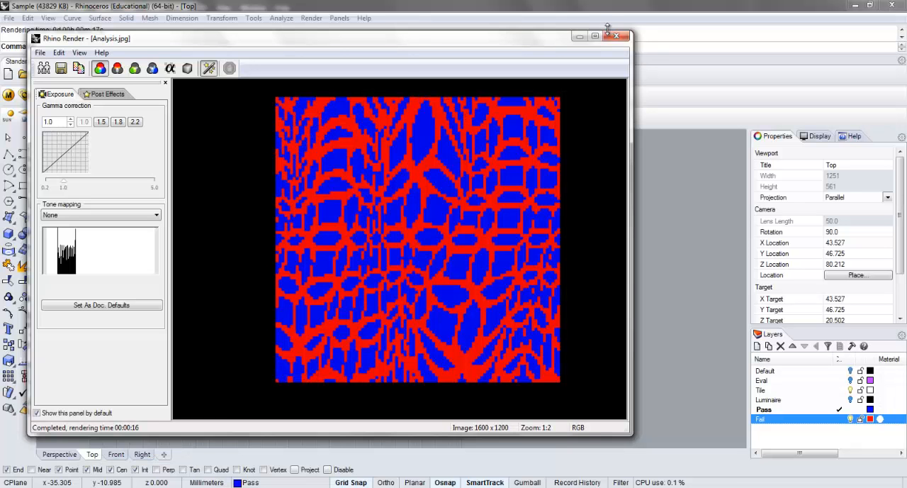
left_click(616, 36)
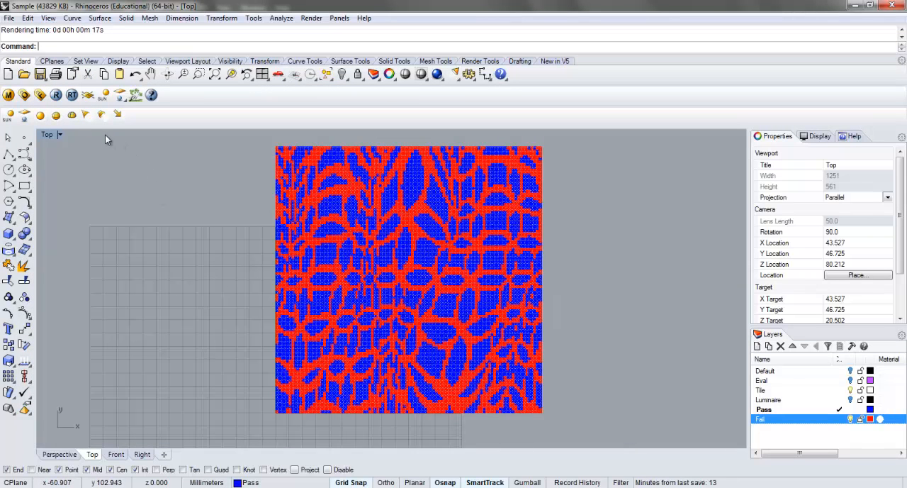
Maximize the Perspective viewport with the cylinder and flat mesh both framed, and set its display mode to Ghosted
double_click(50, 133)
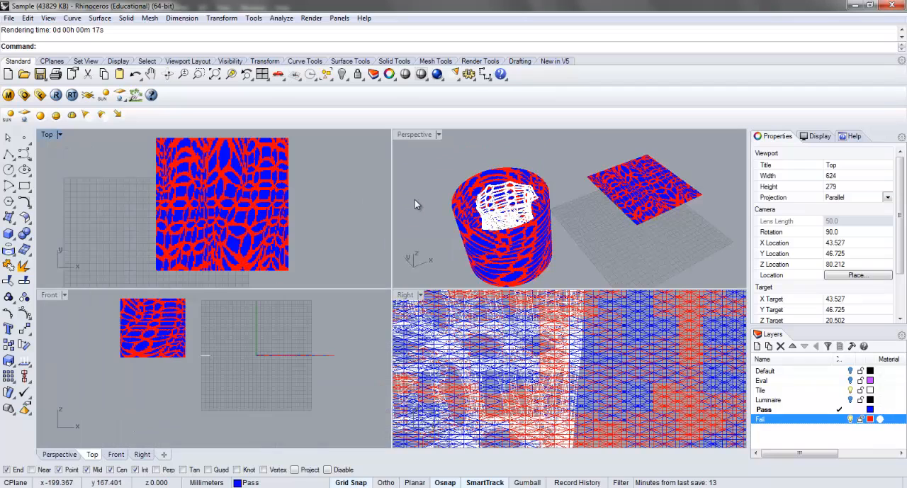
left_click(420, 136)
double_click(420, 135)
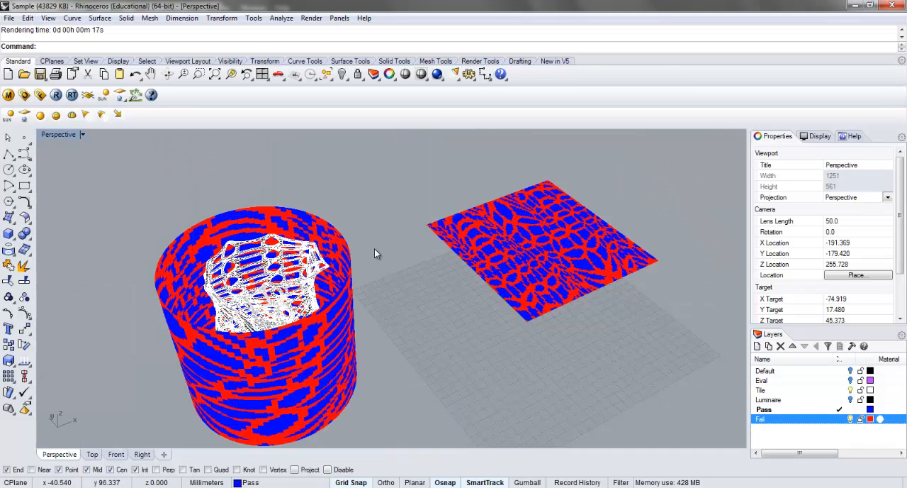
mouse_move(403, 303)
right_mouse_down()
mouse_move(404, 286)
mouse_move(408, 307)
right_mouse_up()
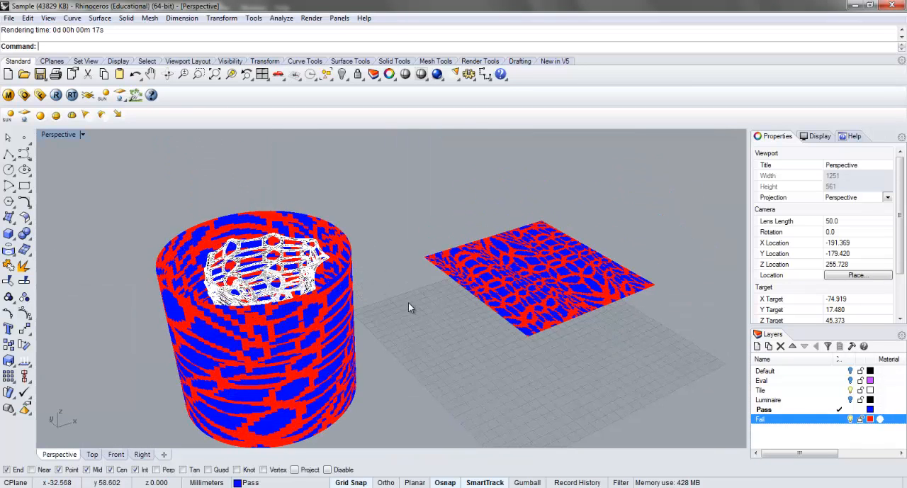
mouse_move(389, 257)
right_mouse_down("shift")
mouse_move(368, 257)
mouse_move(366, 279)
right_mouse_up("shift")
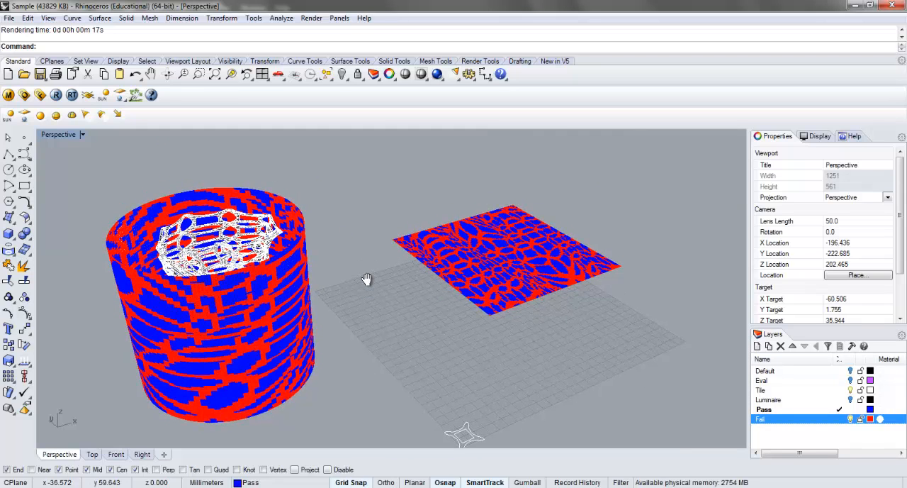
right_click_drag(366, 279, 357, 272, "shift")
scroll(358, 272, "up", 2)
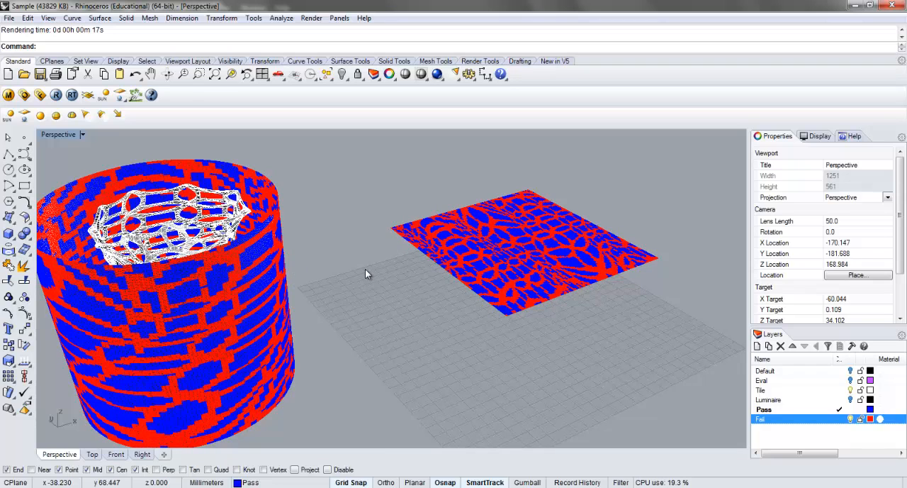
right_click_drag(365, 269, 375, 260, "shift")
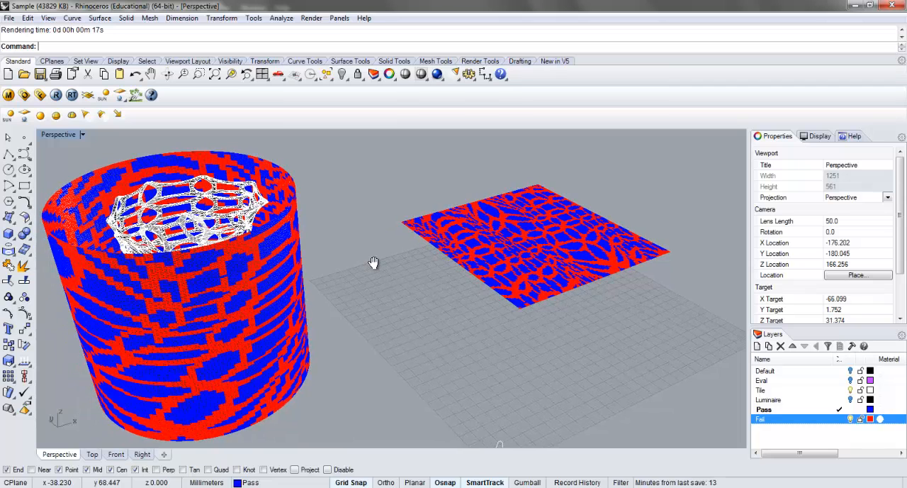
left_click(83, 135)
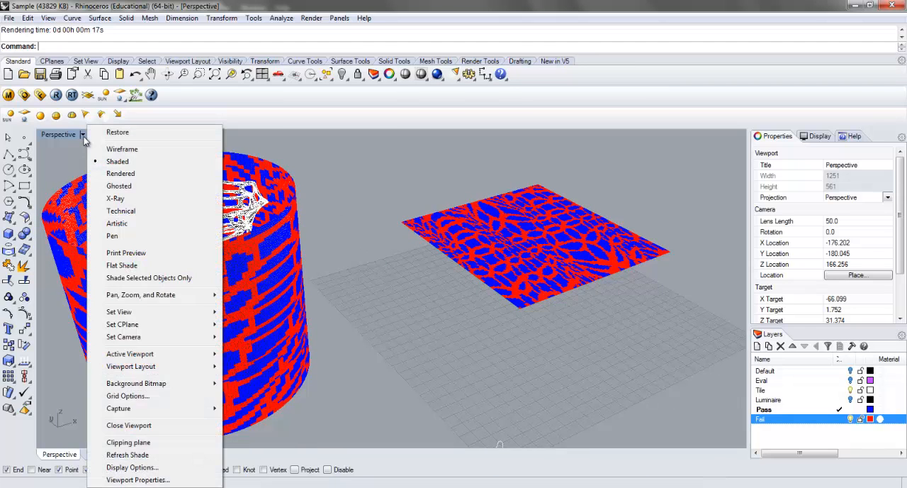
left_click(119, 185)
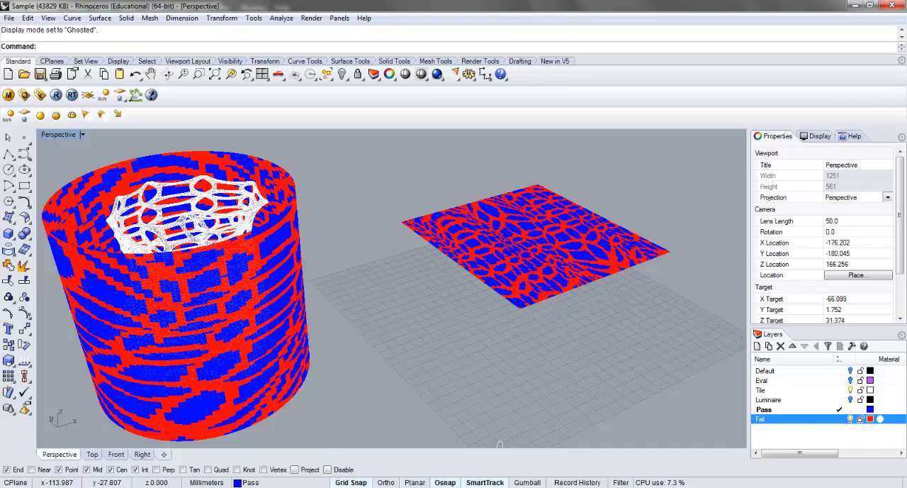
Switch to Photoshop and paste the Rhino screenshot into a new 1600 x 900 pixel document based on the Clipboard preset
left_click(273, 487)
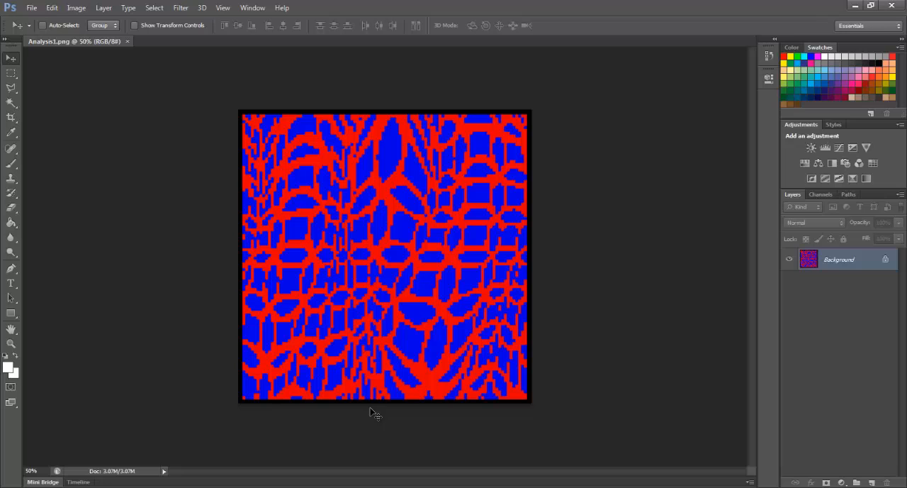
key("ctrl+n")
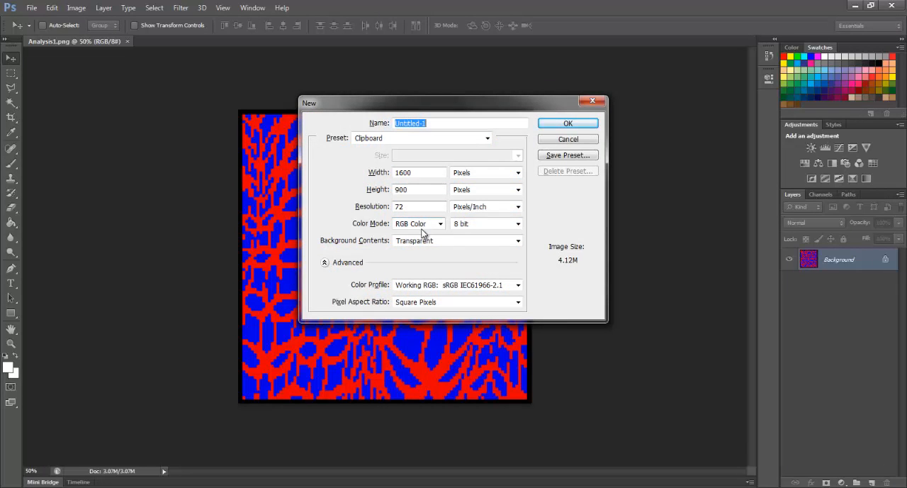
left_click(586, 123)
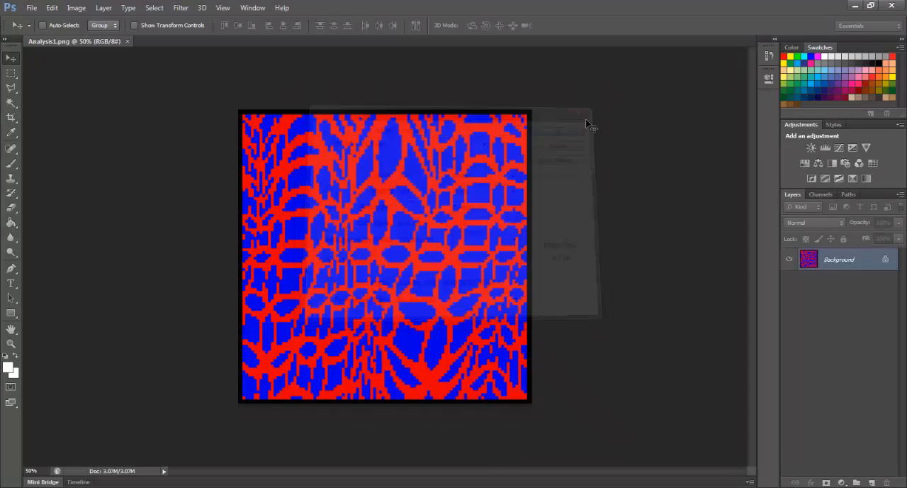
key("ctrl+v")
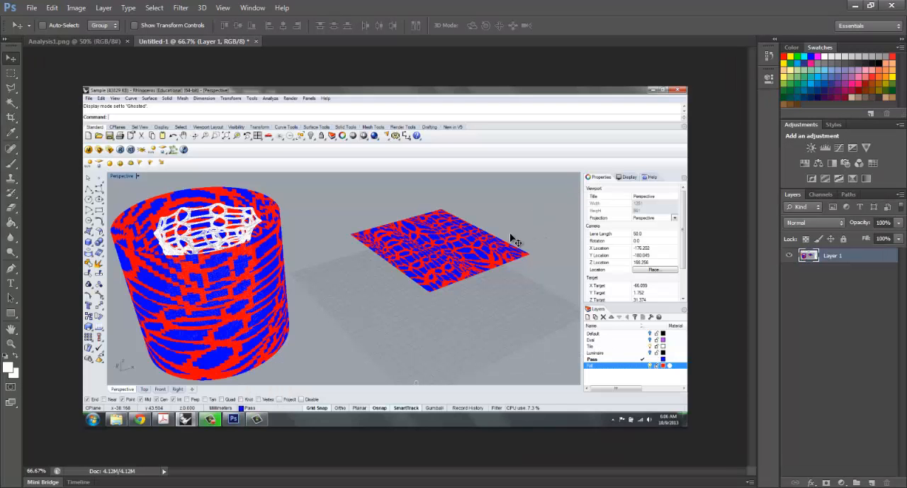
Crop the Windows taskbar off the lower edge of the pasted screenshot
left_click(12, 117)
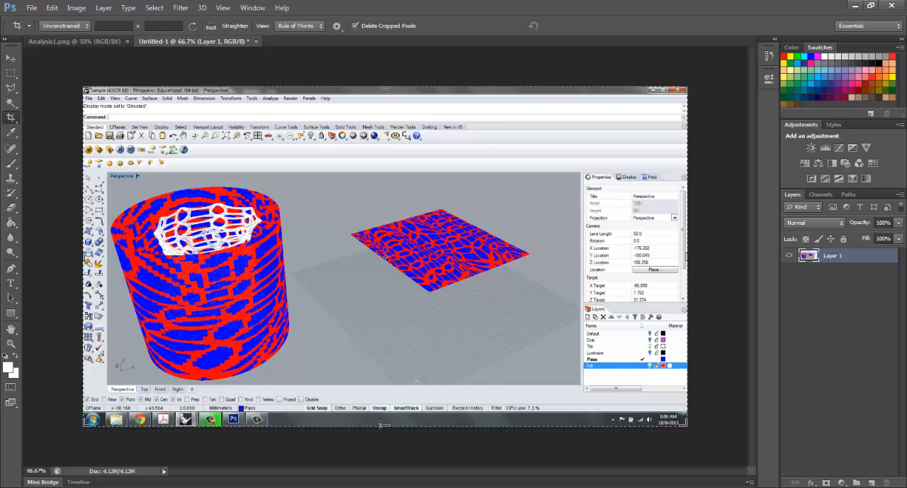
left_click_drag(383, 426, 383, 419)
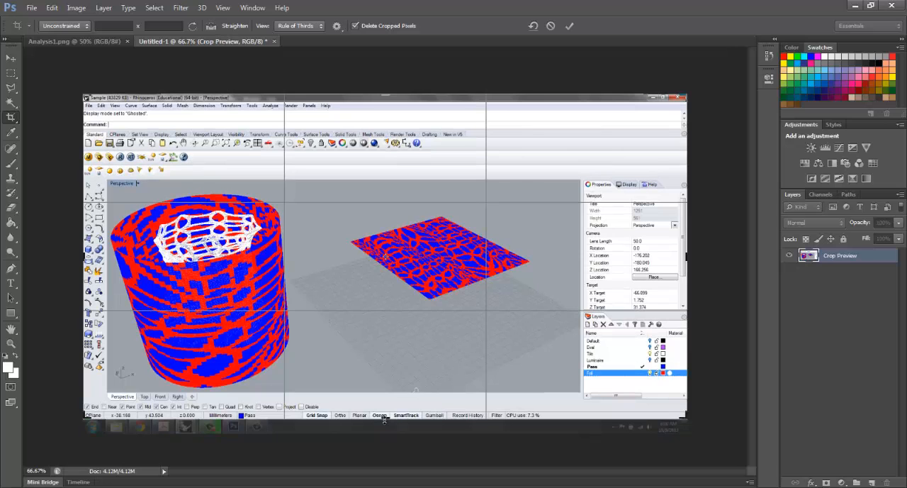
key("Return")
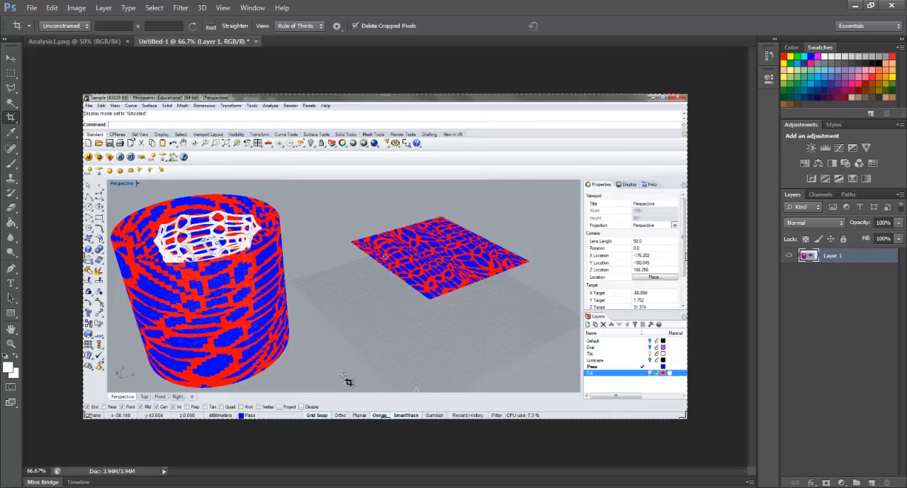
Save the cropped screenshot as a PNG copy named Analysis2 in the Rhino folder, accepting the default PNG options
key("ctrl")
key("ctrl+shift+s")
left_click(448, 137)
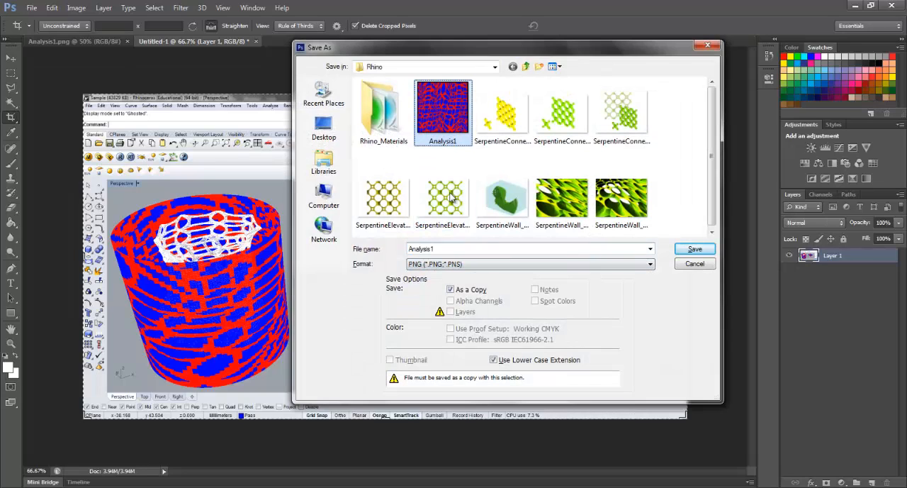
left_click(454, 249)
left_click(457, 248)
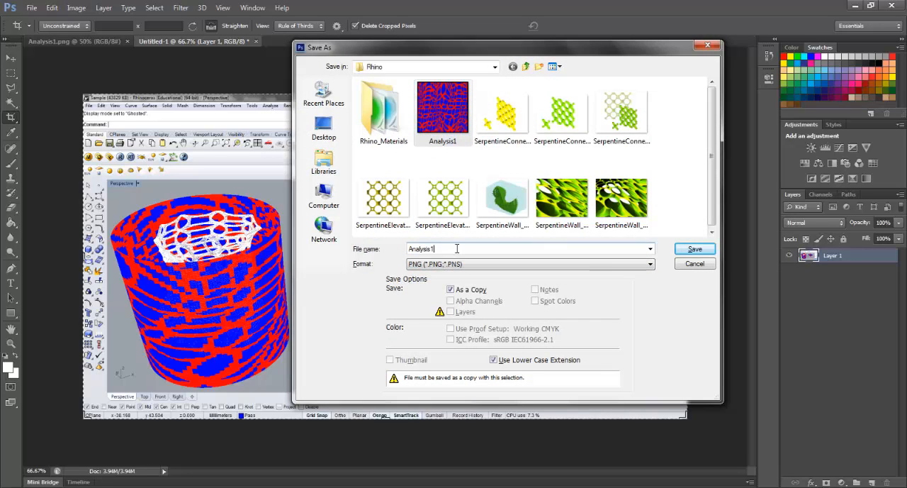
key("BackSpace")
type("3")
key("BackSpace")
type("2")
left_click(694, 249)
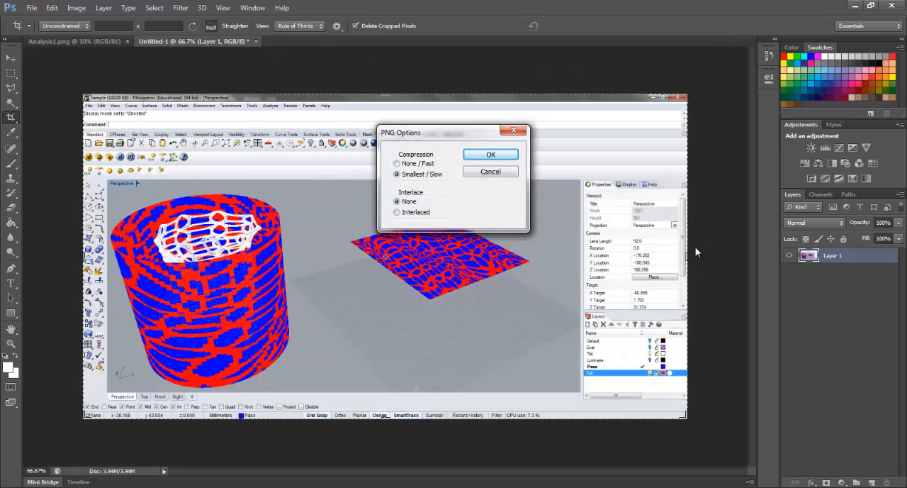
left_click(487, 156)
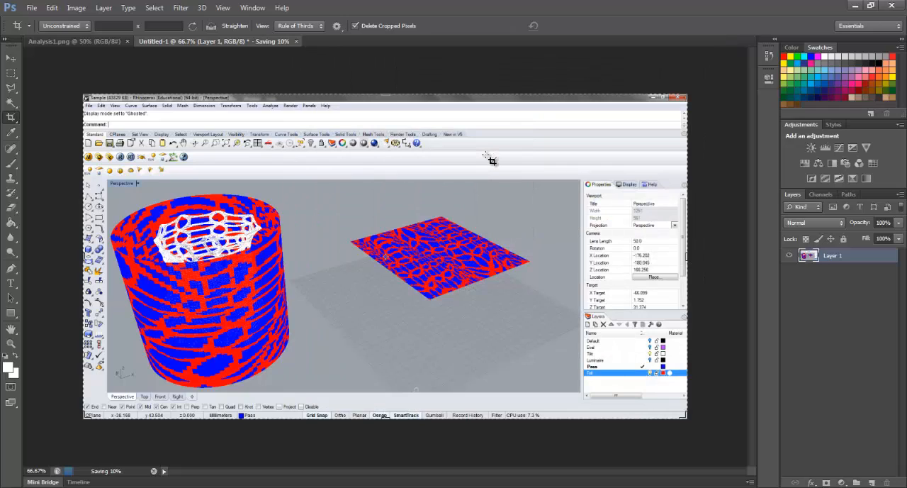